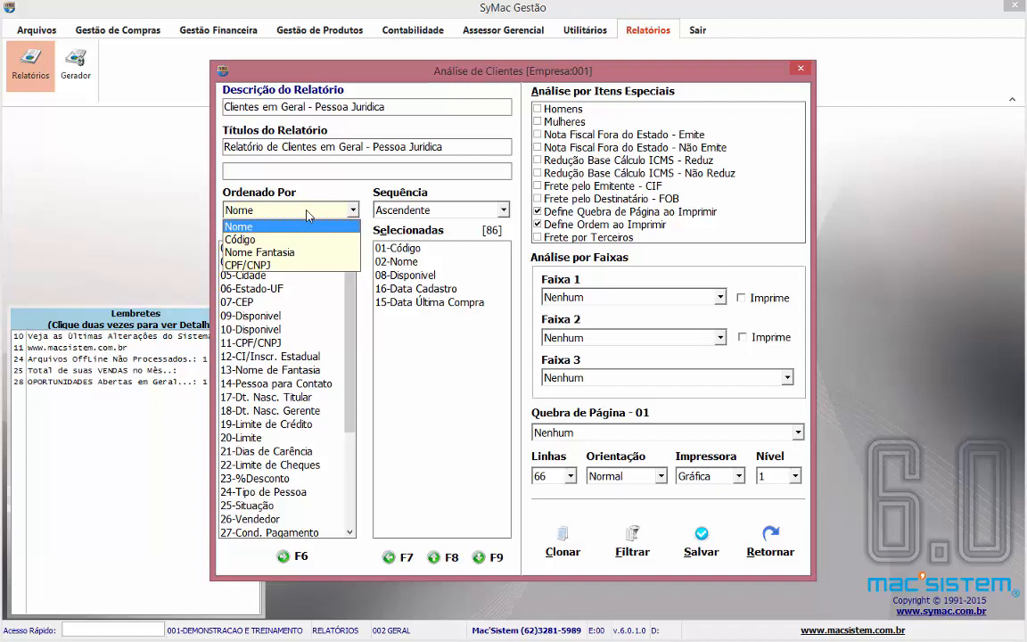
- Keep the client report ordered by Nome, and switch Define Ordem ao Imprimir off and on again
click(307, 210)
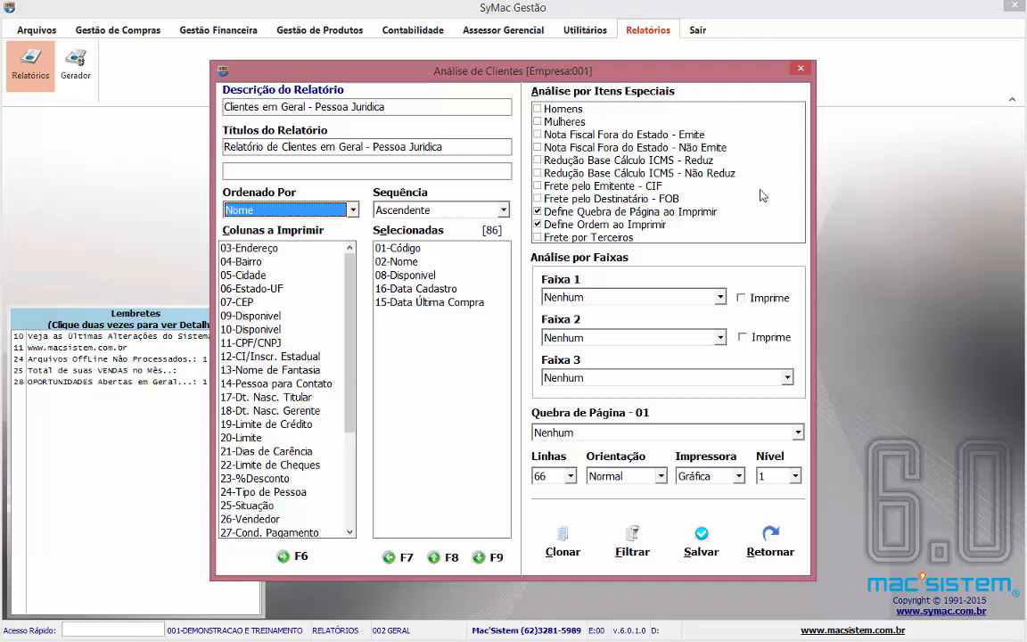
click(688, 185)
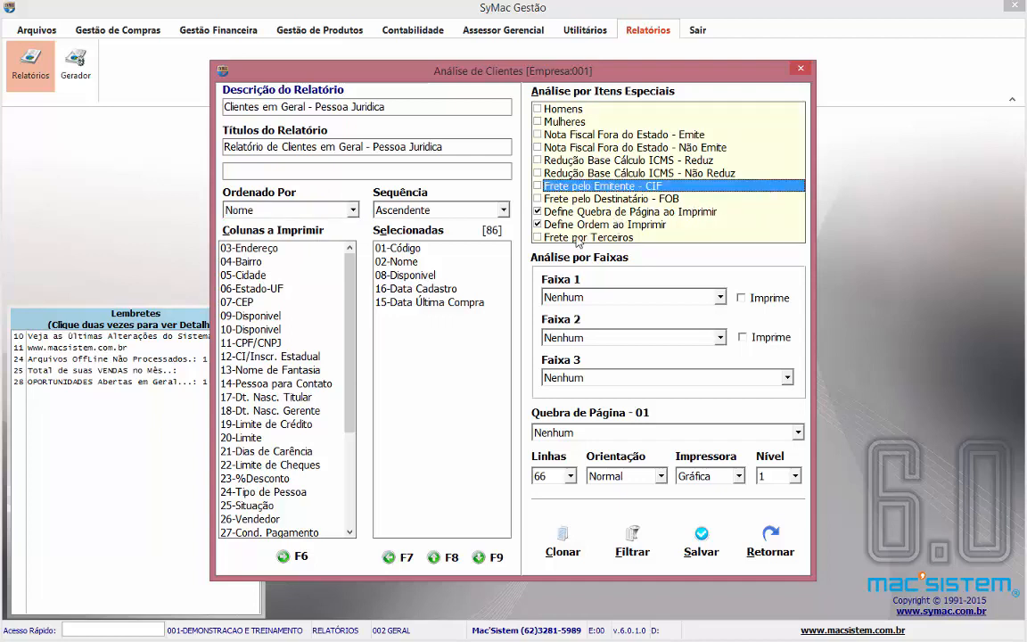
click(538, 226)
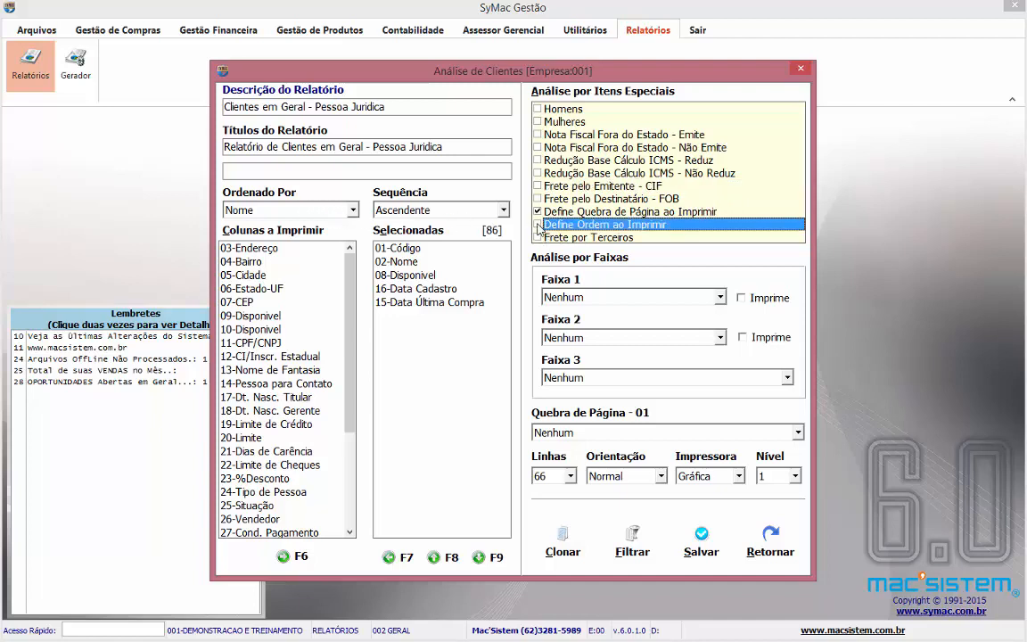
click(538, 226)
- Set the client report's Faixa 1 to Dt Última Movimentação and Faixa 2 to Limite de Crédito
click(587, 299)
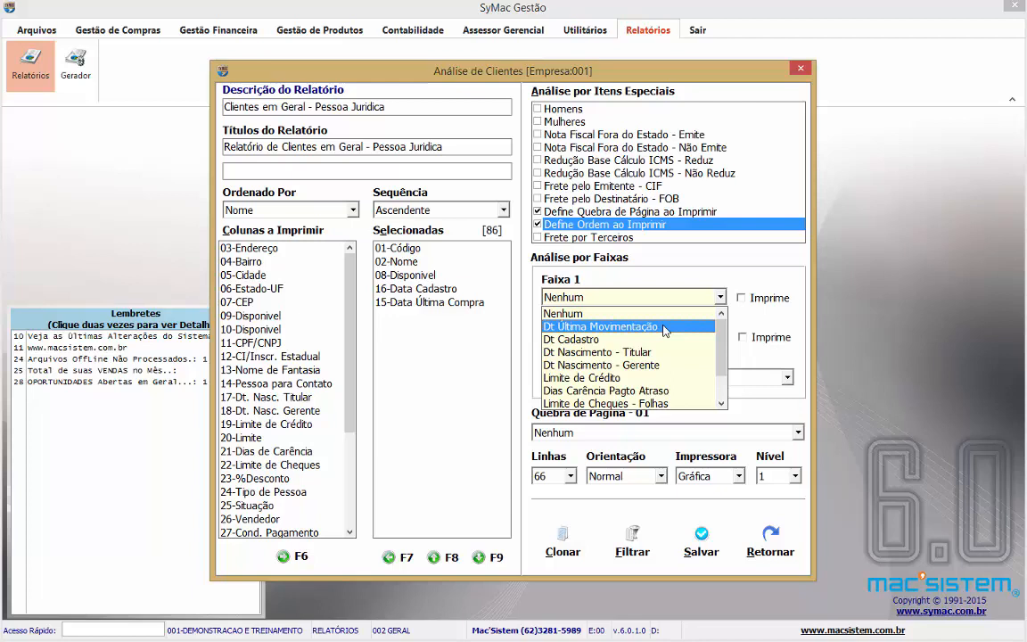
click(665, 327)
click(658, 340)
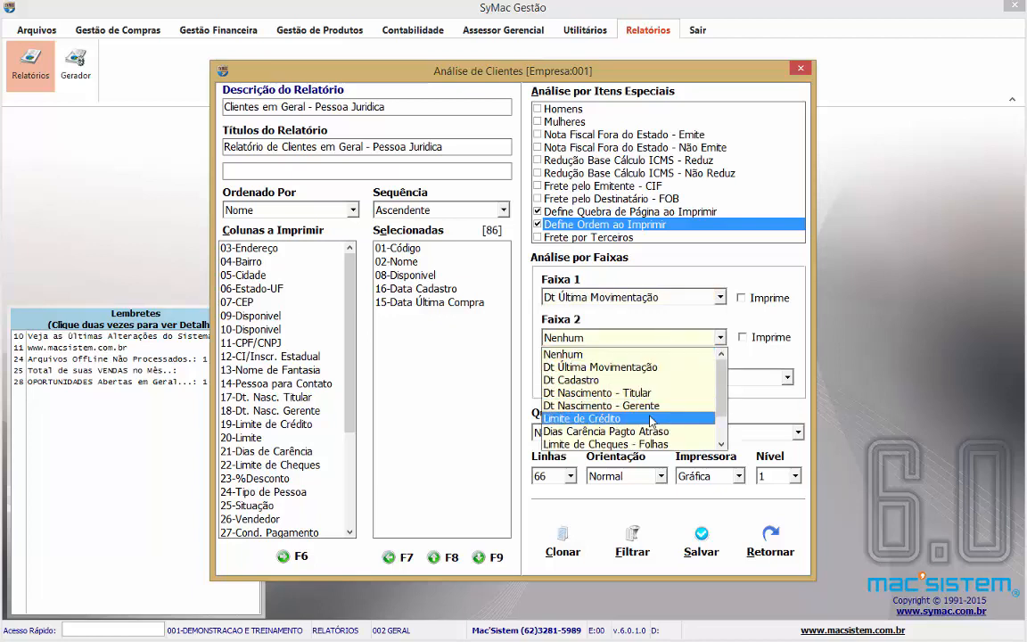
click(650, 419)
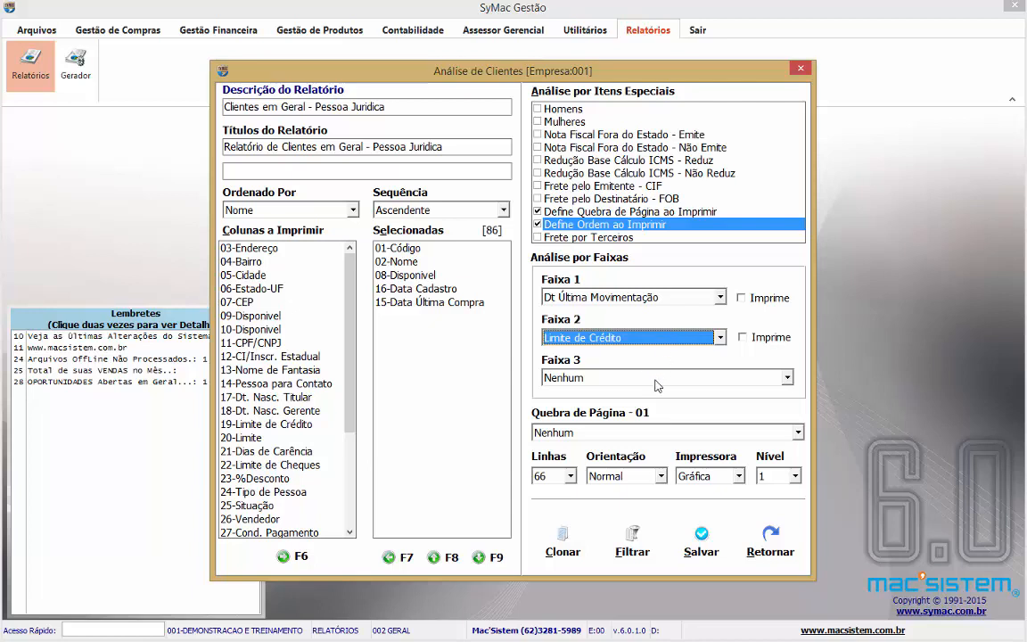
- Enable the special items Mulheres, Nota Fiscal Fora do Estado - Emite and Frete pelo Emitente - CIF, and set the page break to Cidade
click(538, 109)
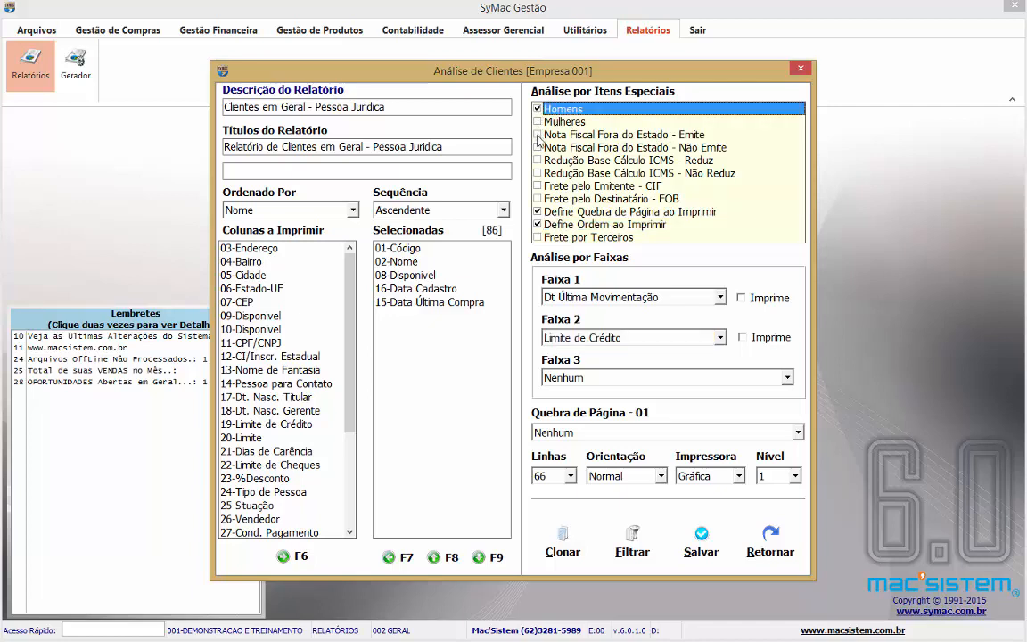
click(537, 136)
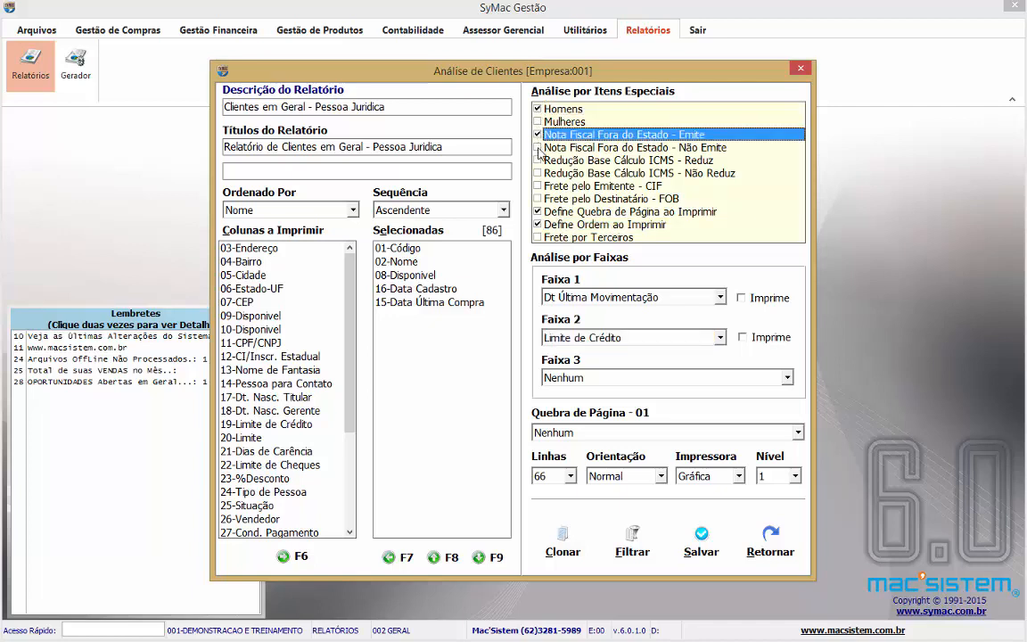
click(538, 148)
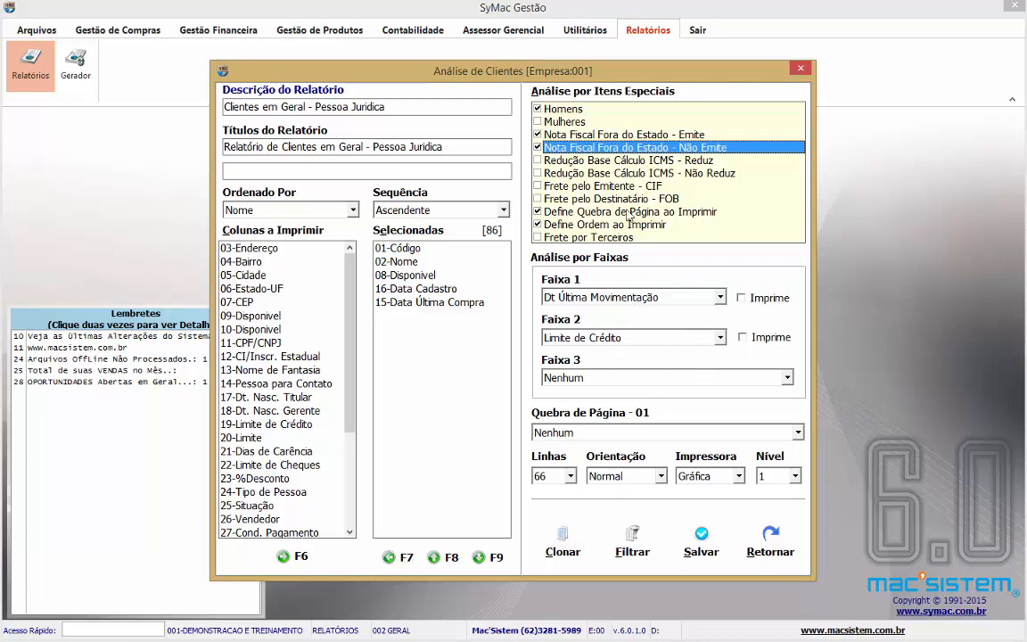
click(538, 122)
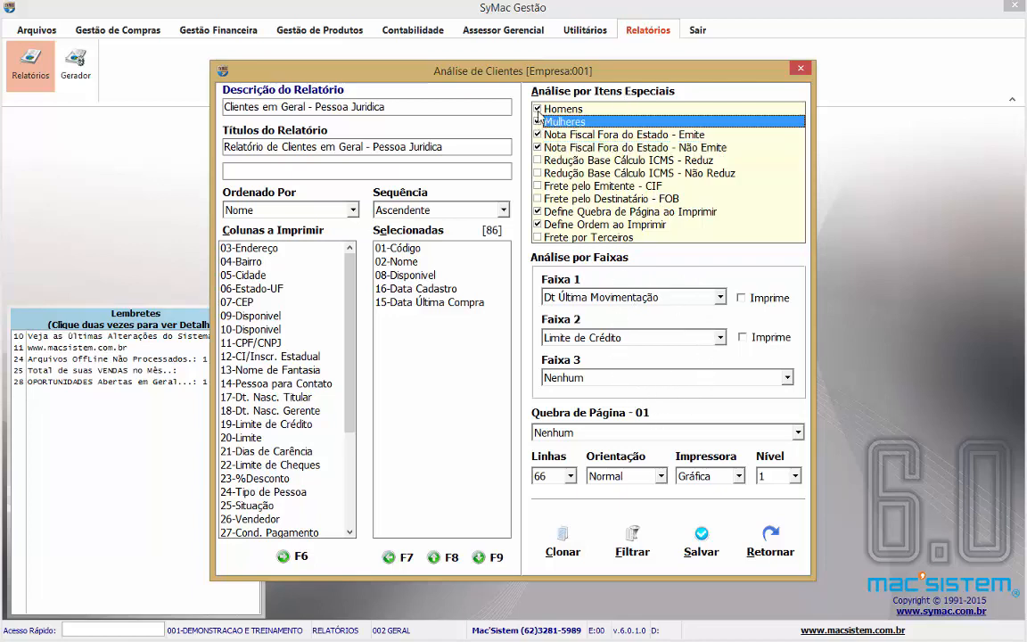
click(537, 109)
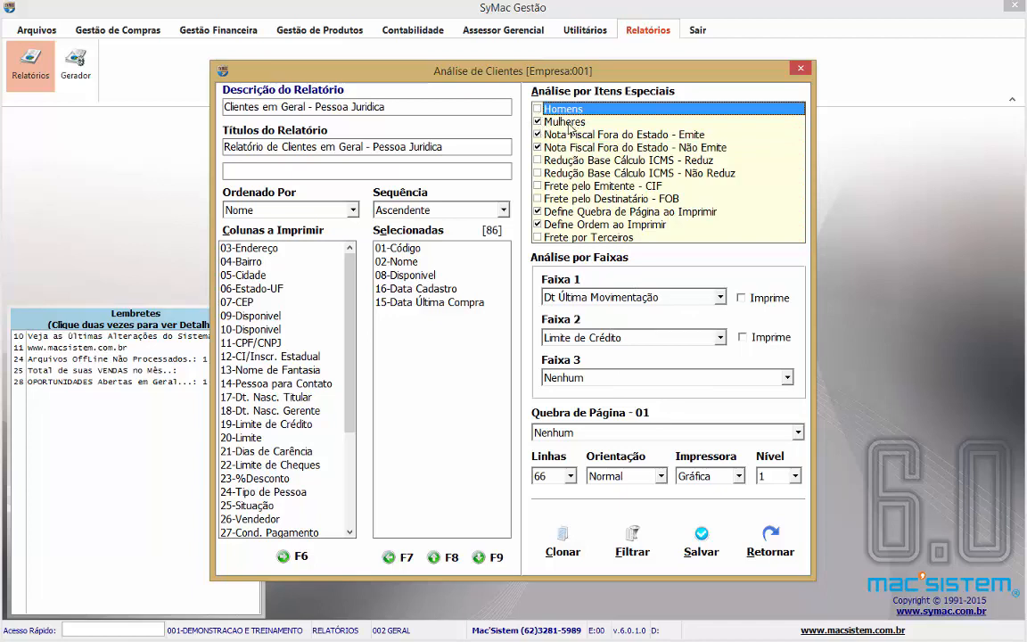
click(667, 148)
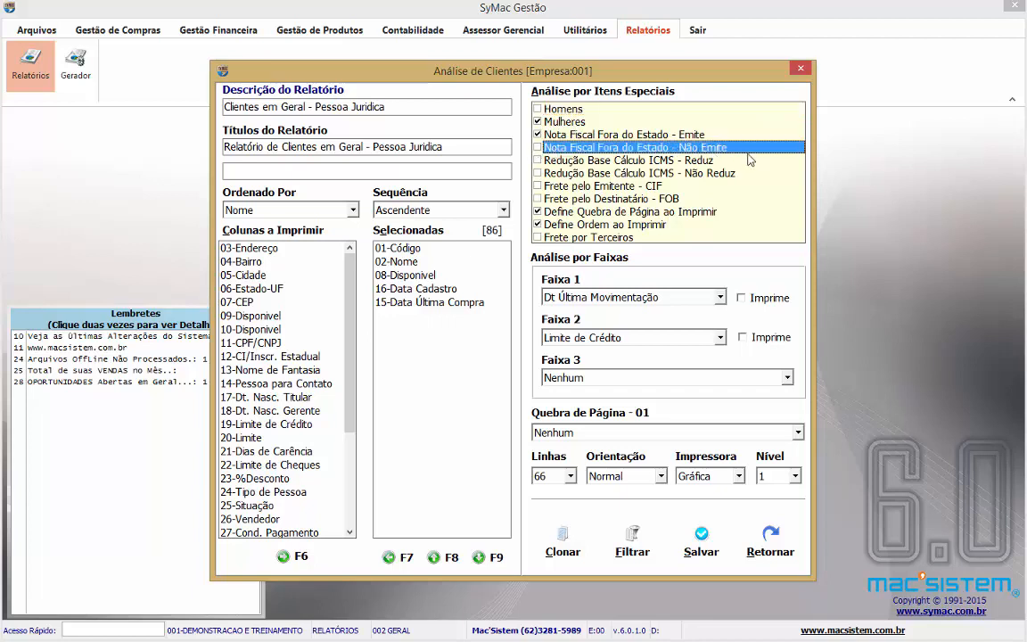
click(539, 187)
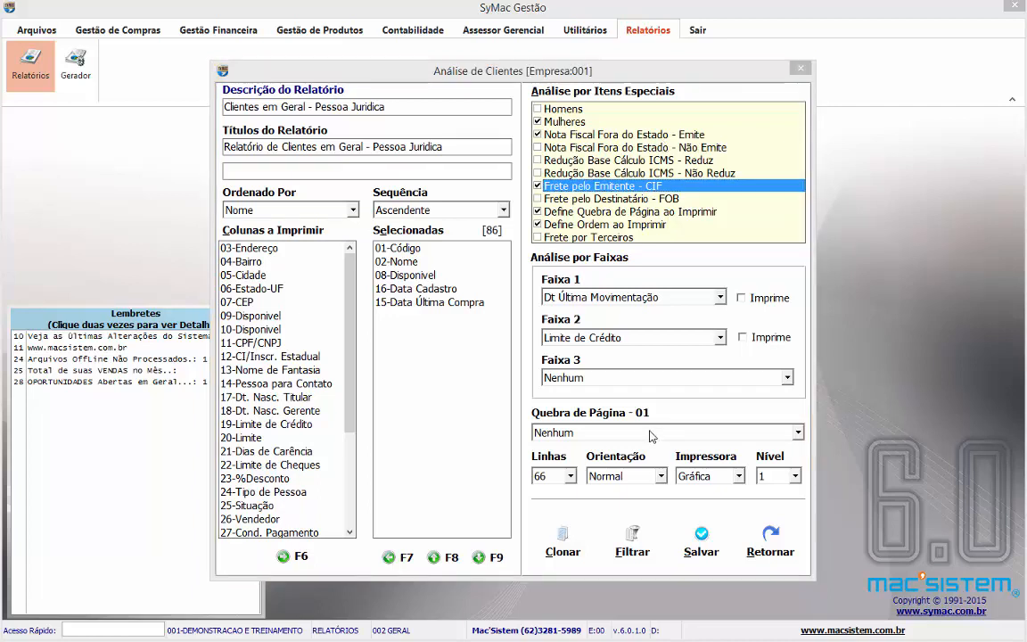
click(650, 435)
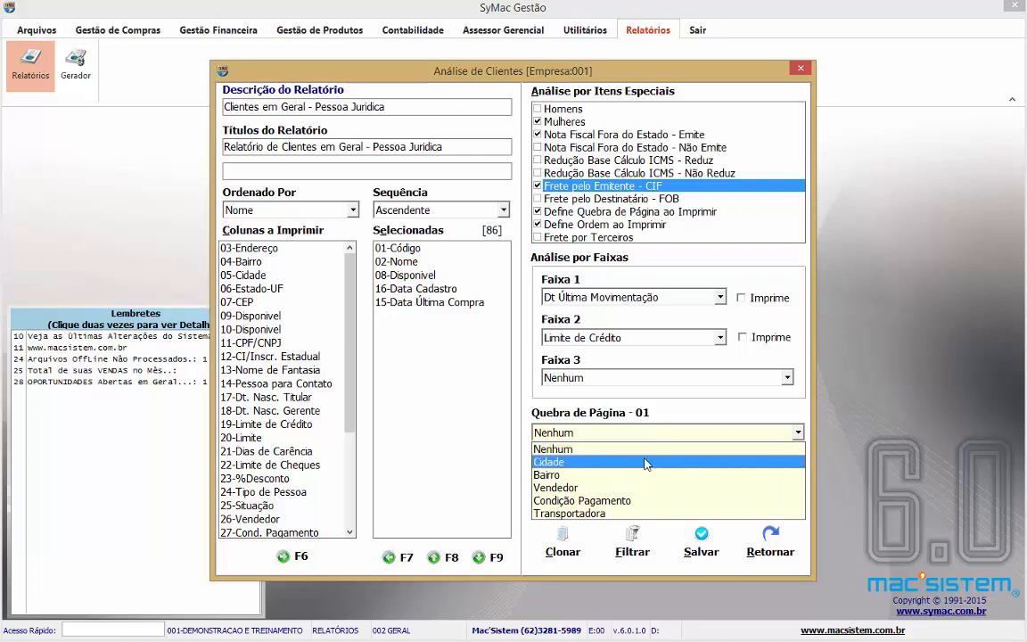
click(648, 461)
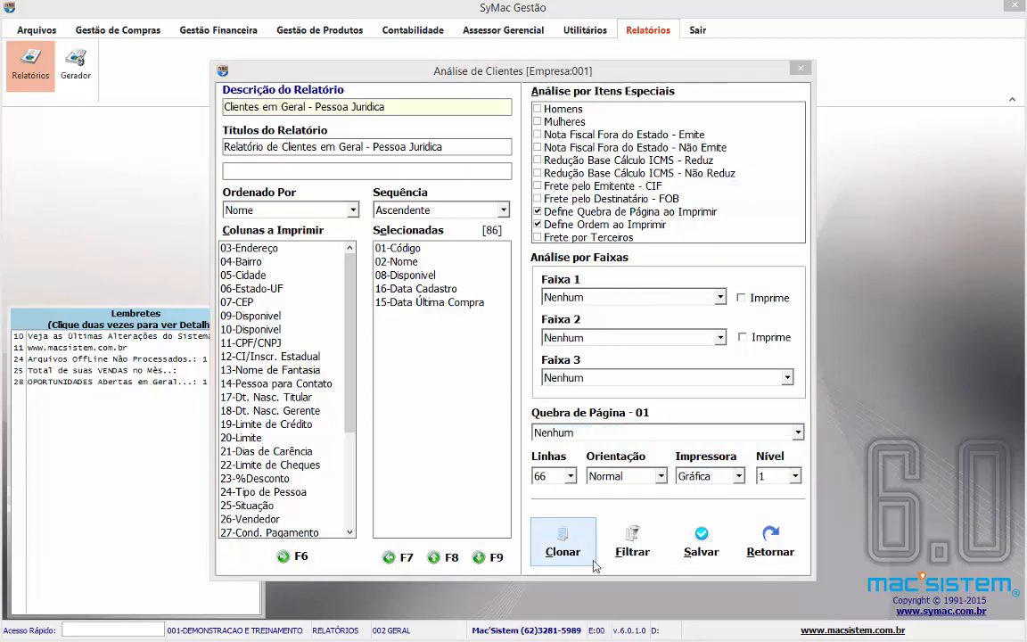
- View the data filter parameters available for the client report, and close the filter and the client analysis
click(655, 553)
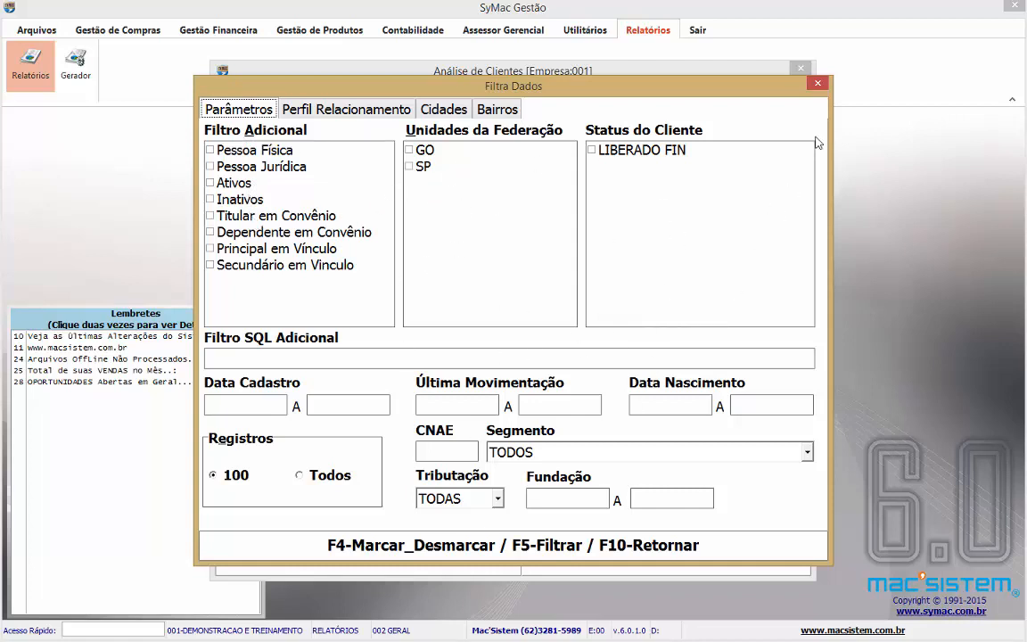
click(818, 83)
click(813, 70)
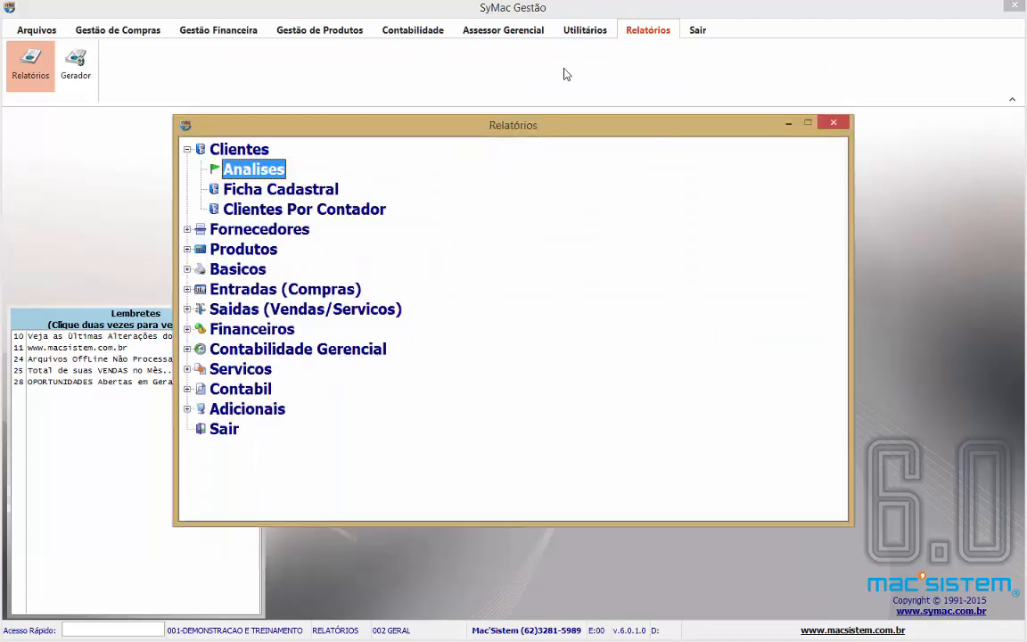
- Open the Lista de Preços - Geral report definition from Tabelas e Analises under Produtos
double_click(203, 249)
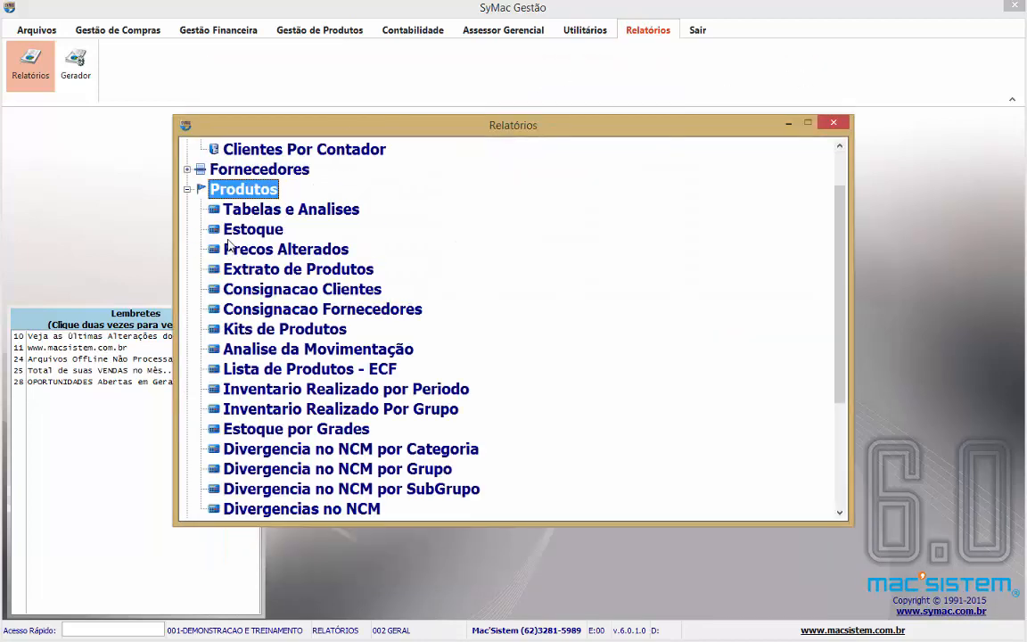
click(239, 210)
double_click(239, 210)
click(241, 132)
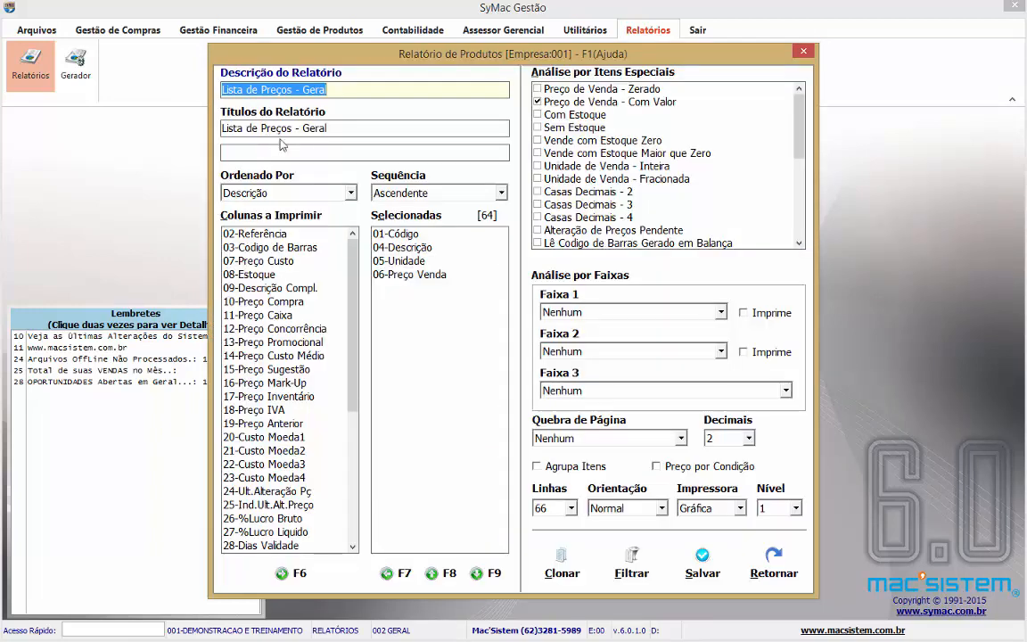
- Examine the product report's SubGrupo, Marca and Fabricante filters, and return to the list of report categories
click(631, 564)
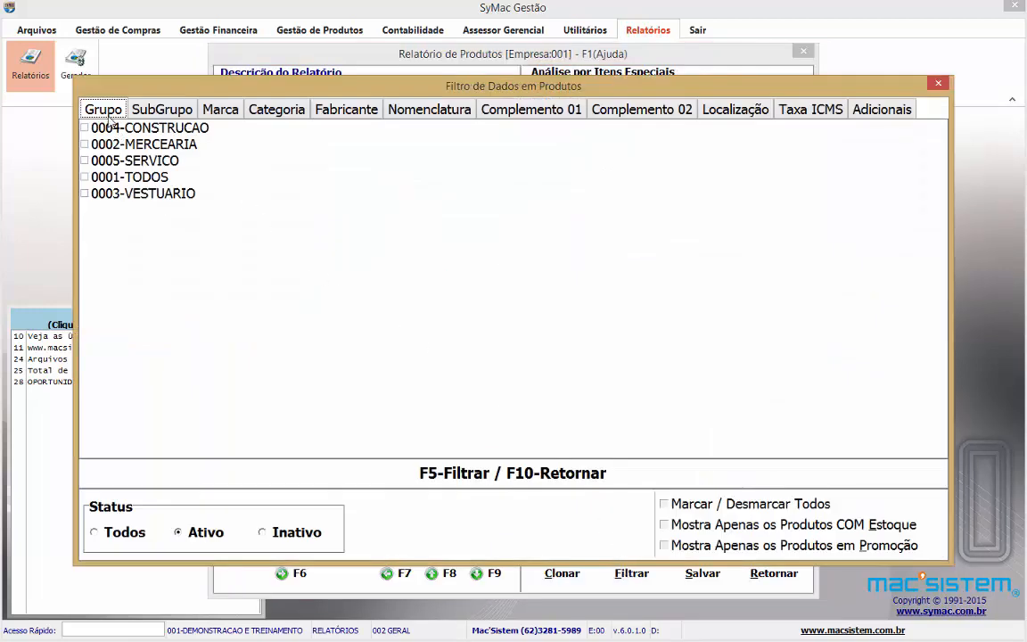
click(143, 109)
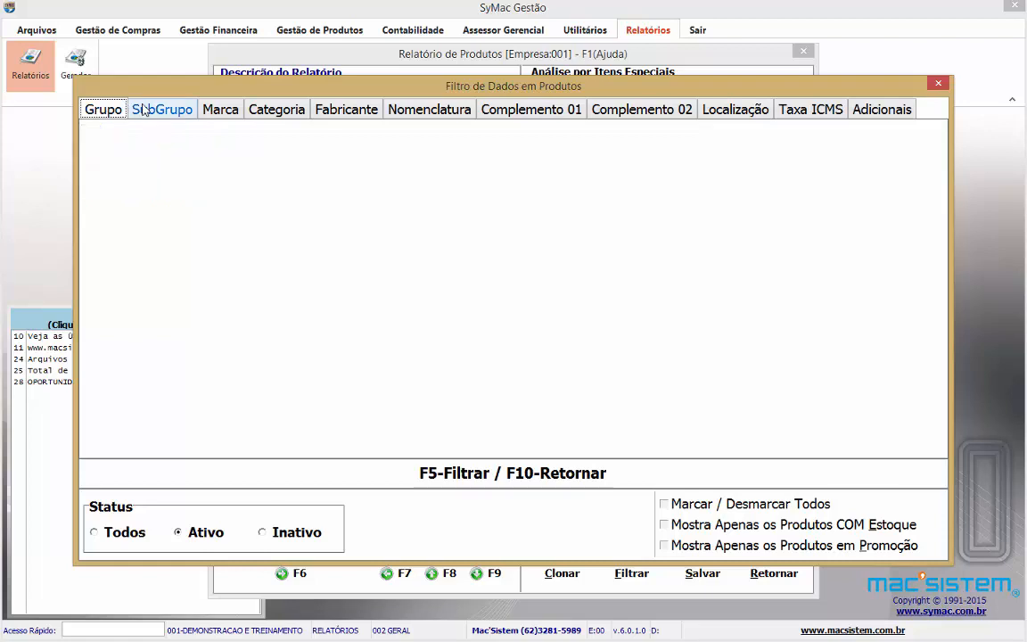
click(225, 112)
click(356, 111)
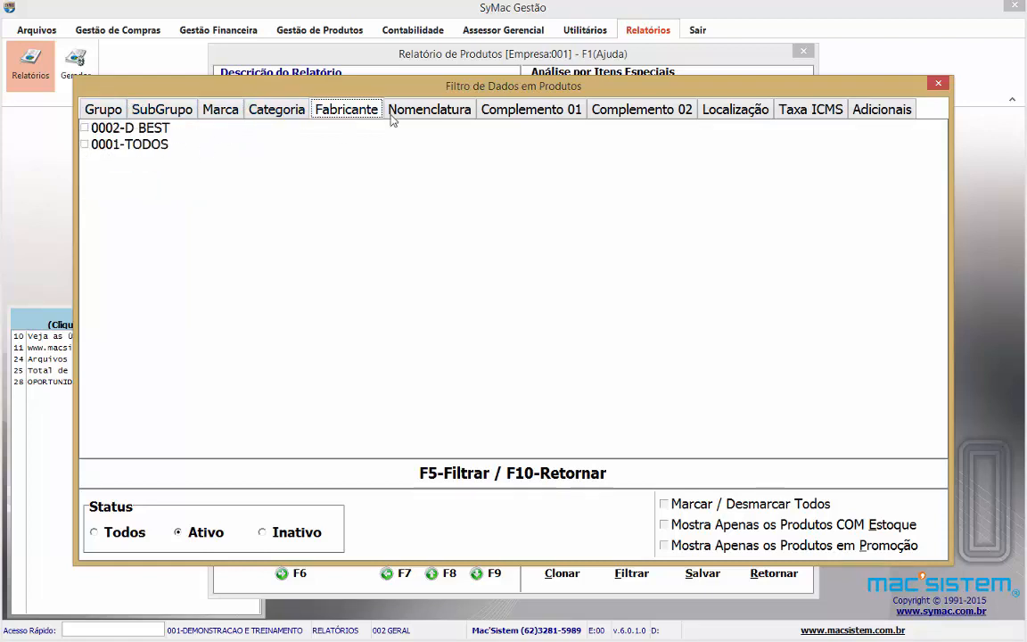
click(932, 86)
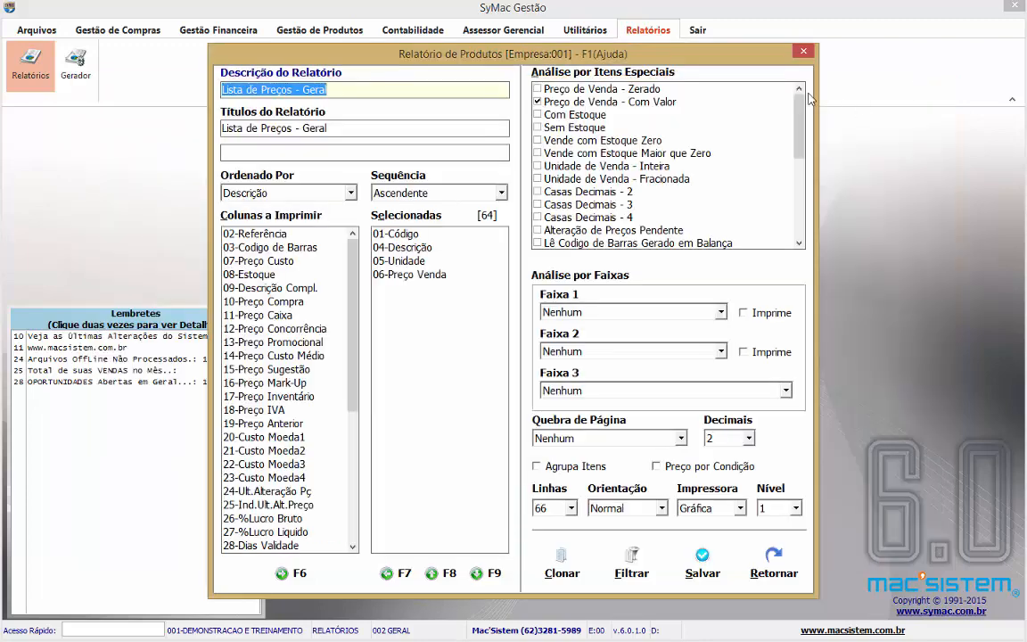
click(774, 575)
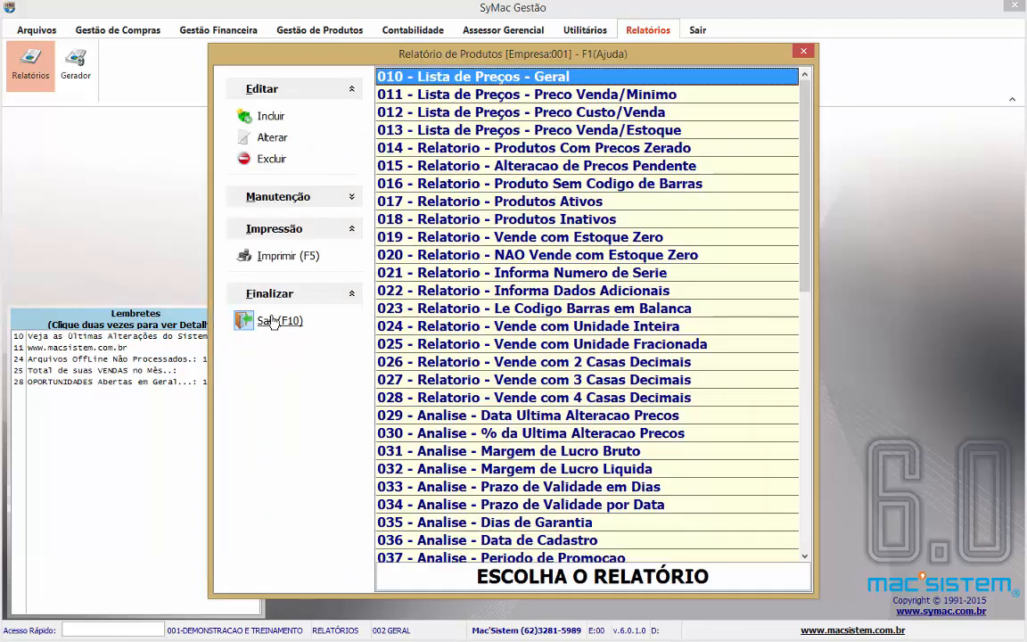
click(269, 321)
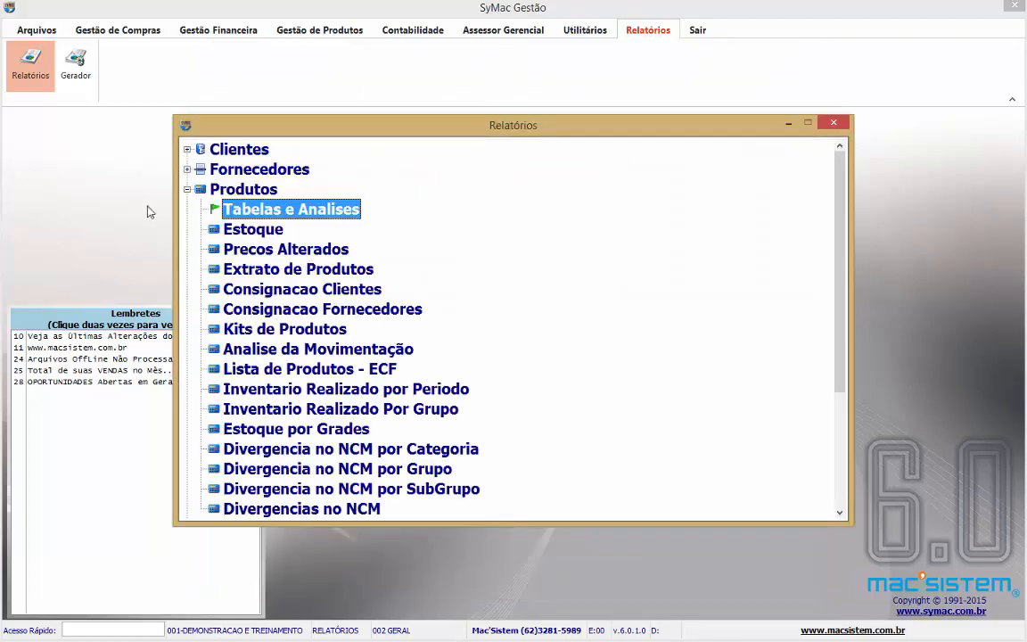